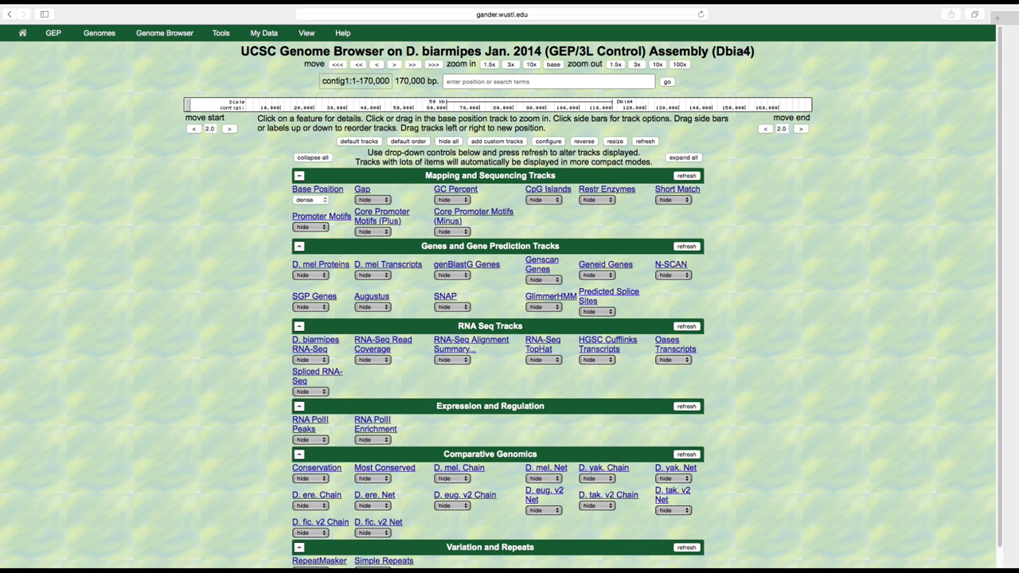
Check the Base Position and Gap display modes, leaving both unchanged.
click(324, 202)
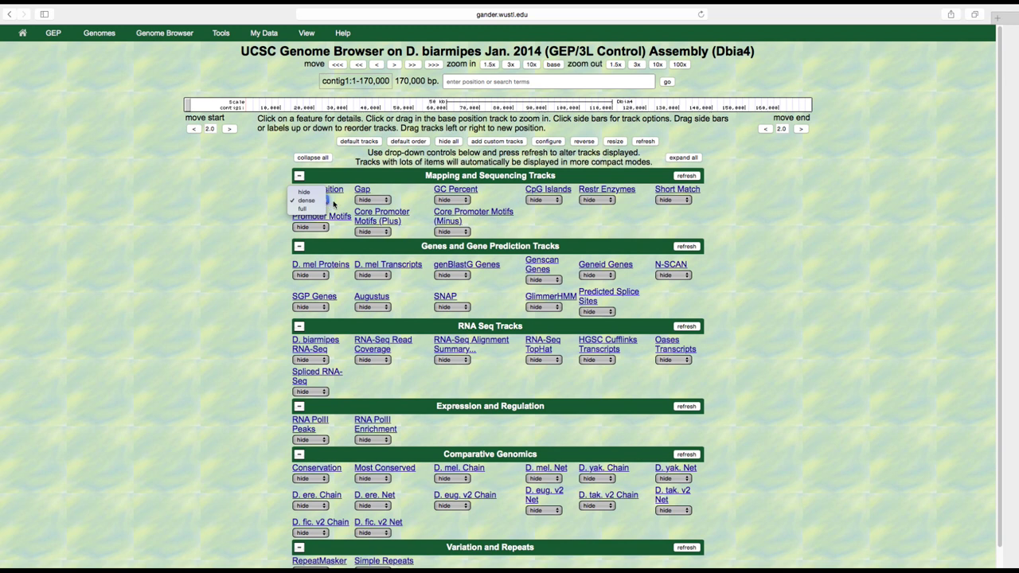
click(351, 202)
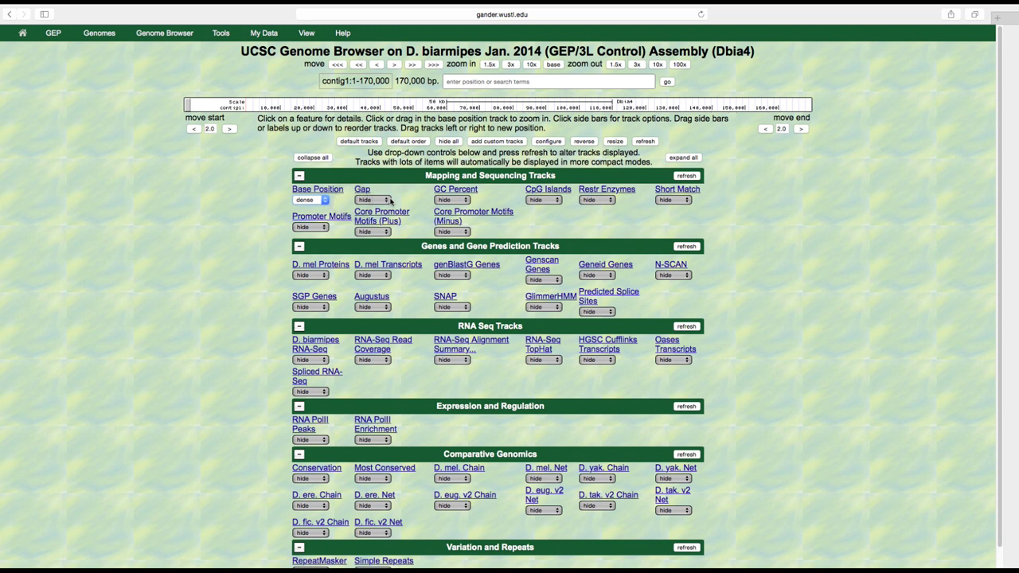
click(388, 201)
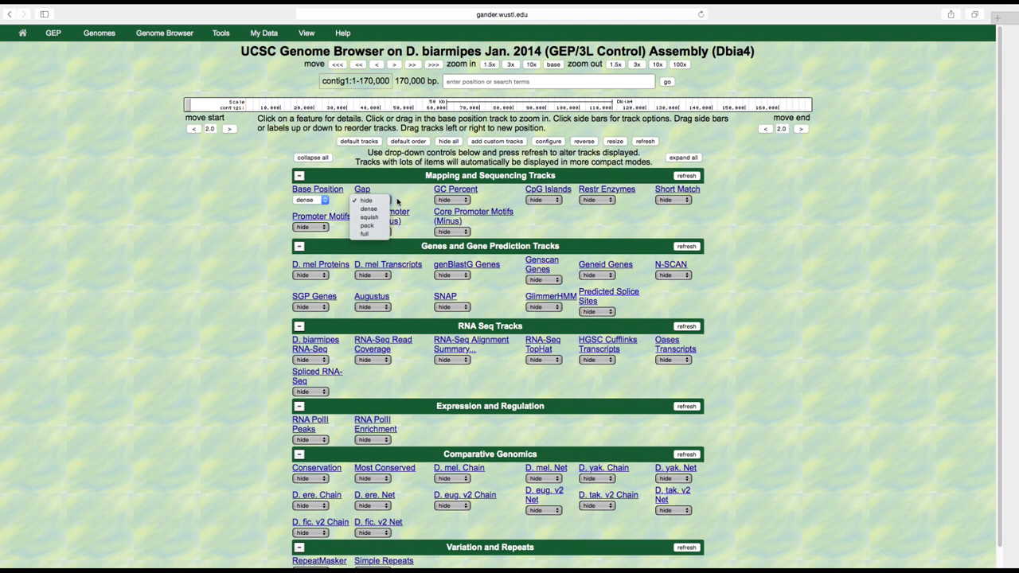
click(398, 202)
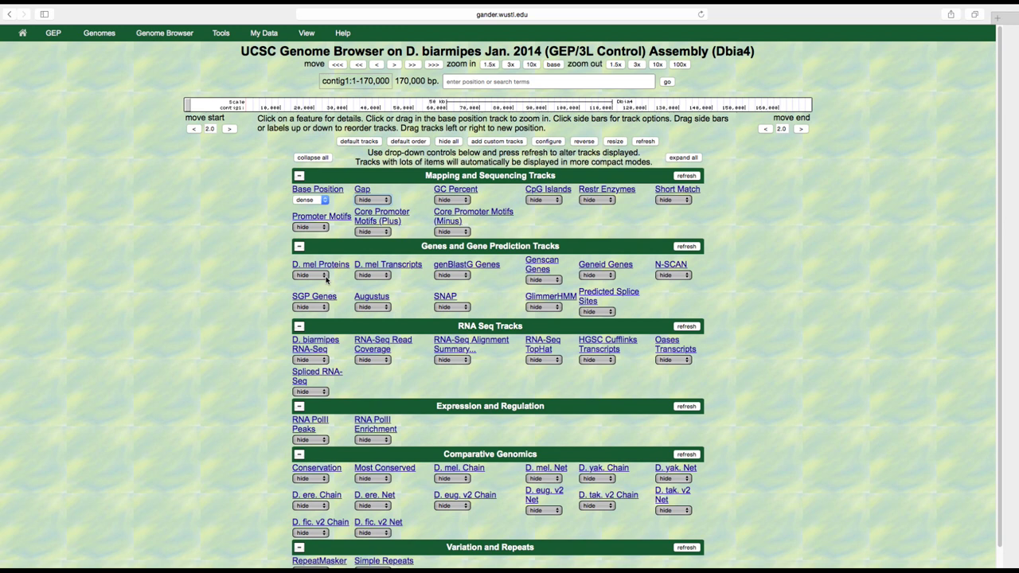
Switch D. mel Proteins from hide to dense and refresh the gene prediction tracks.
click(323, 276)
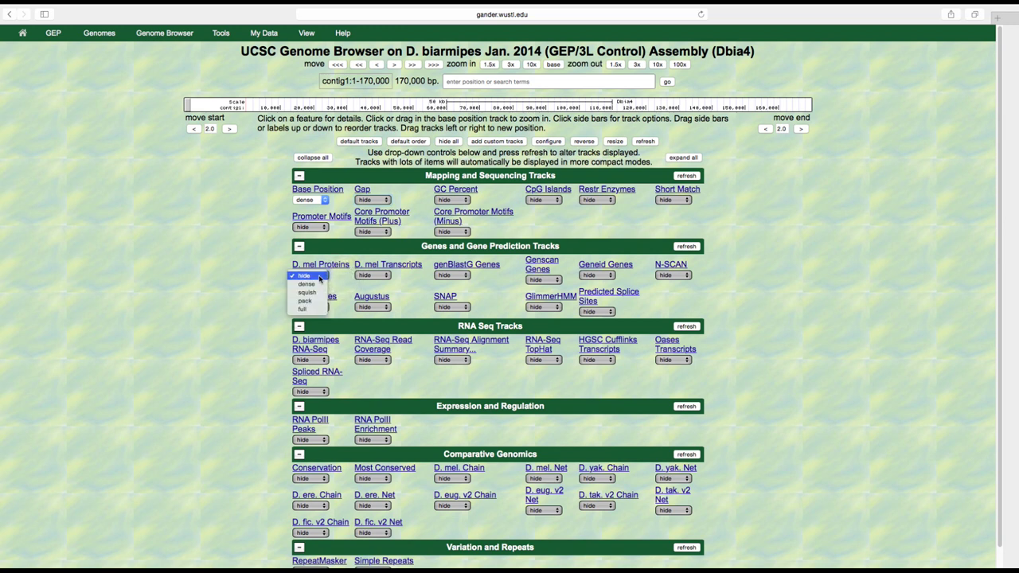
click(322, 277)
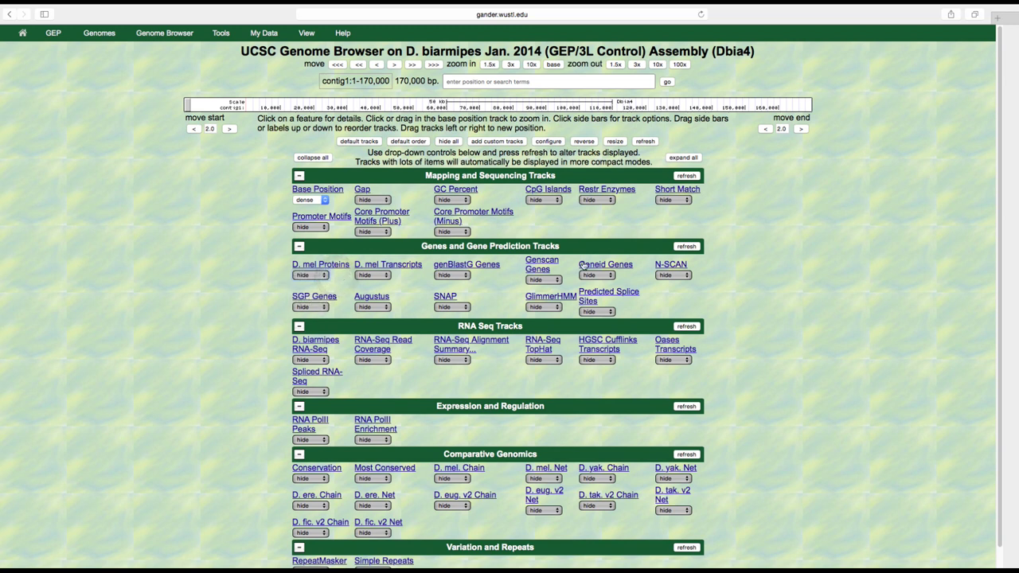
click(687, 247)
click(324, 276)
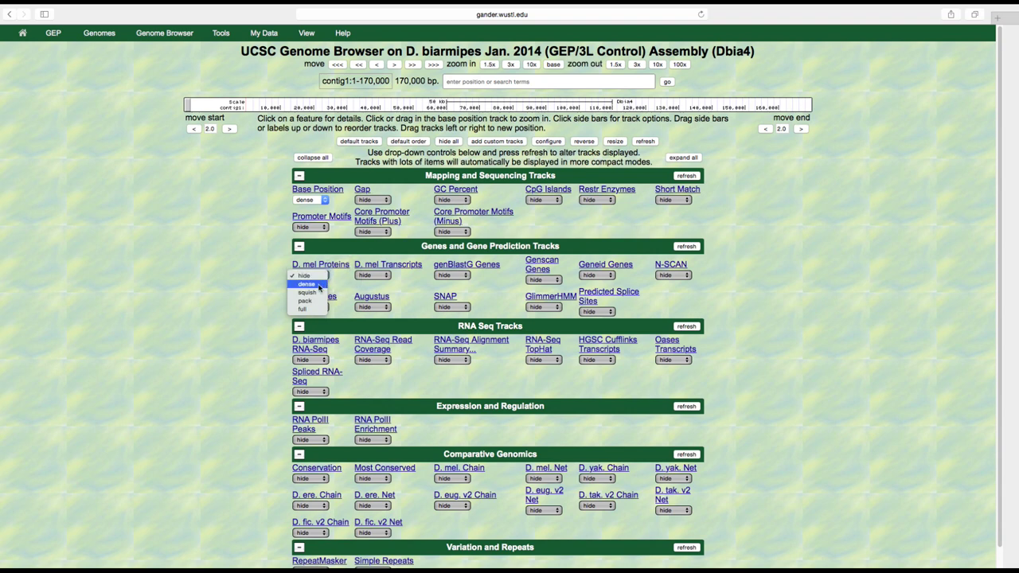
click(319, 285)
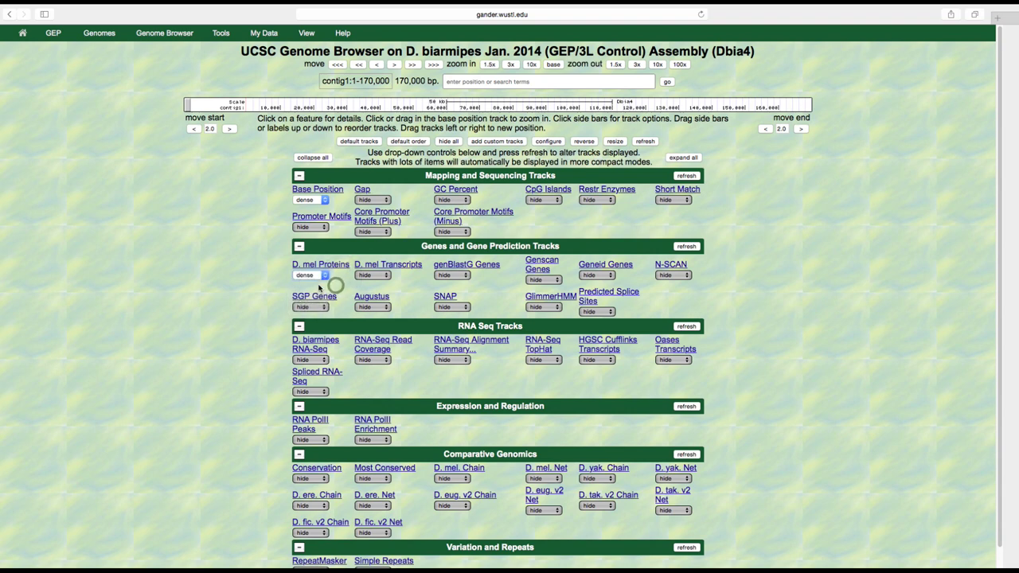
click(687, 247)
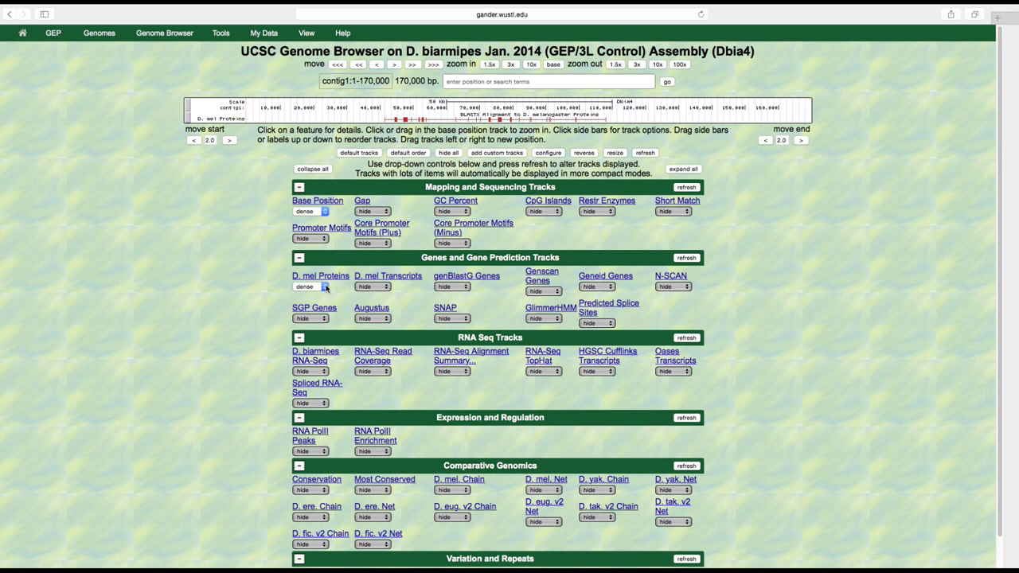
Change D. mel Proteins from dense to full and refresh the image.
click(325, 288)
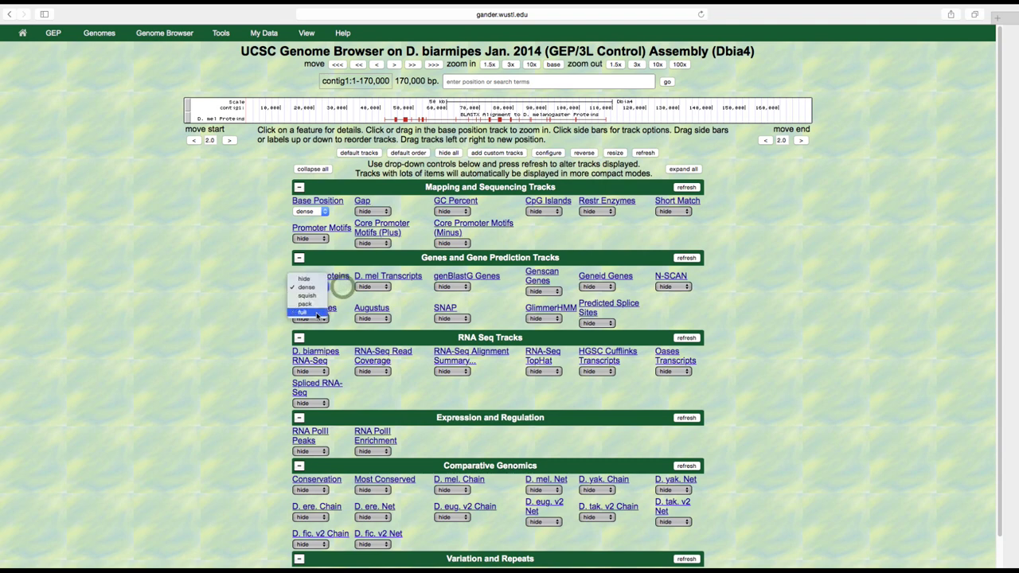
click(333, 315)
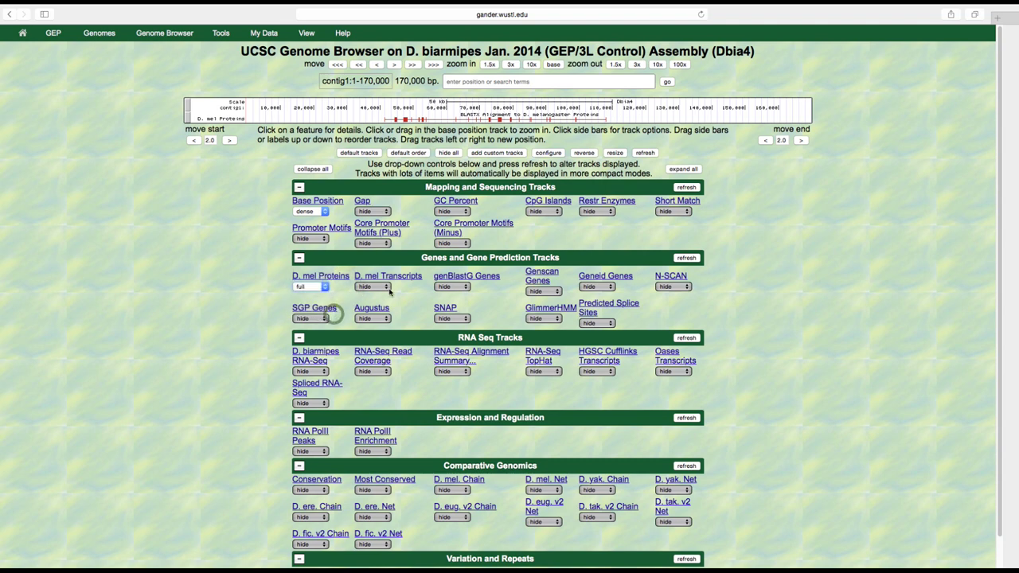
click(683, 259)
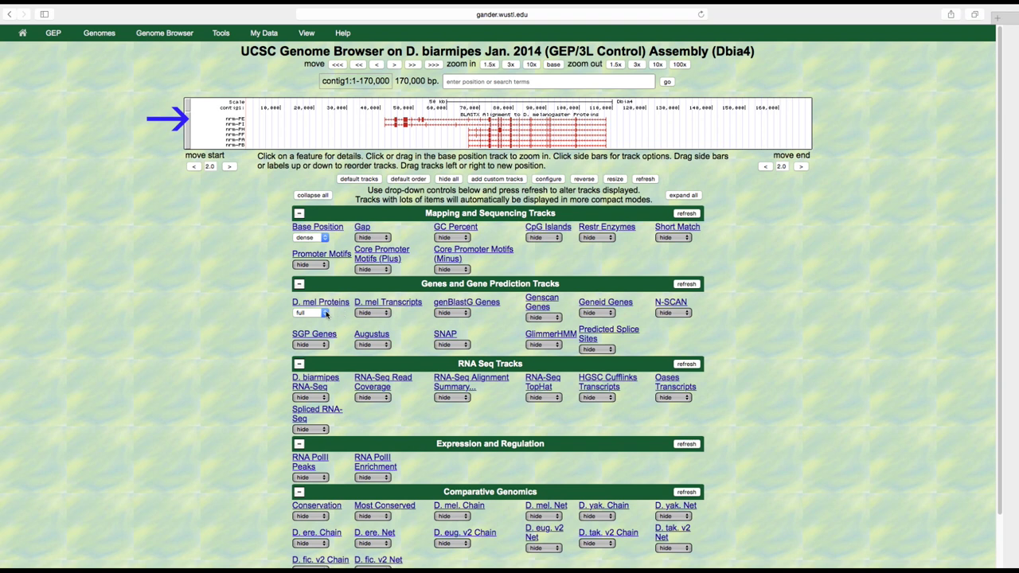
Change D. mel Proteins from full to pack and refresh the image.
click(326, 314)
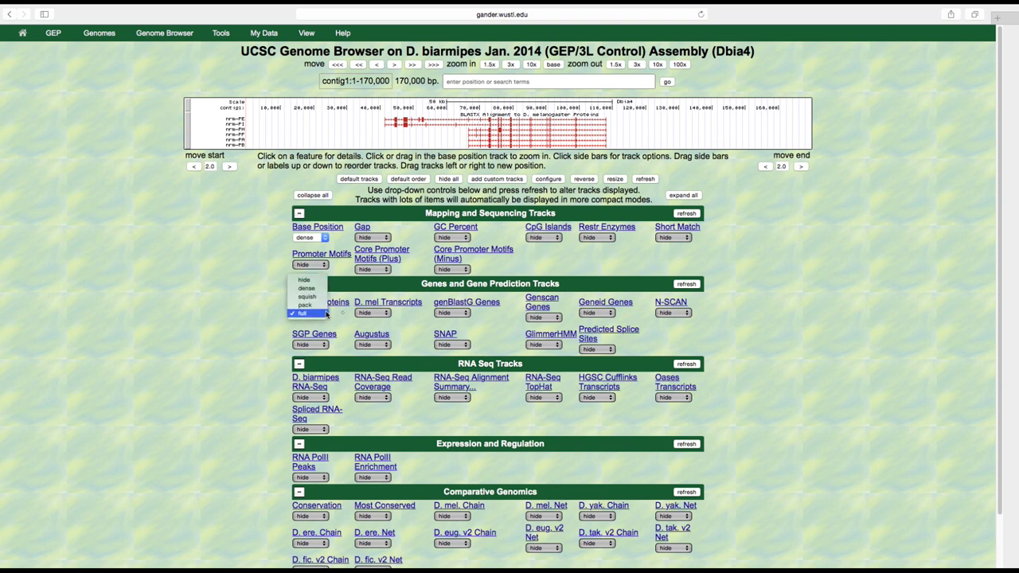
click(328, 304)
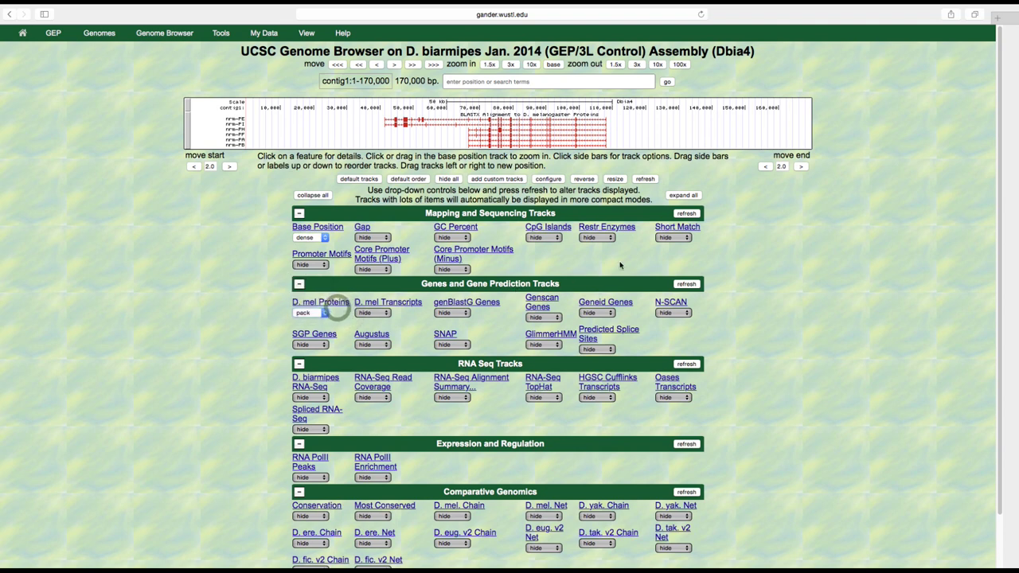
click(685, 285)
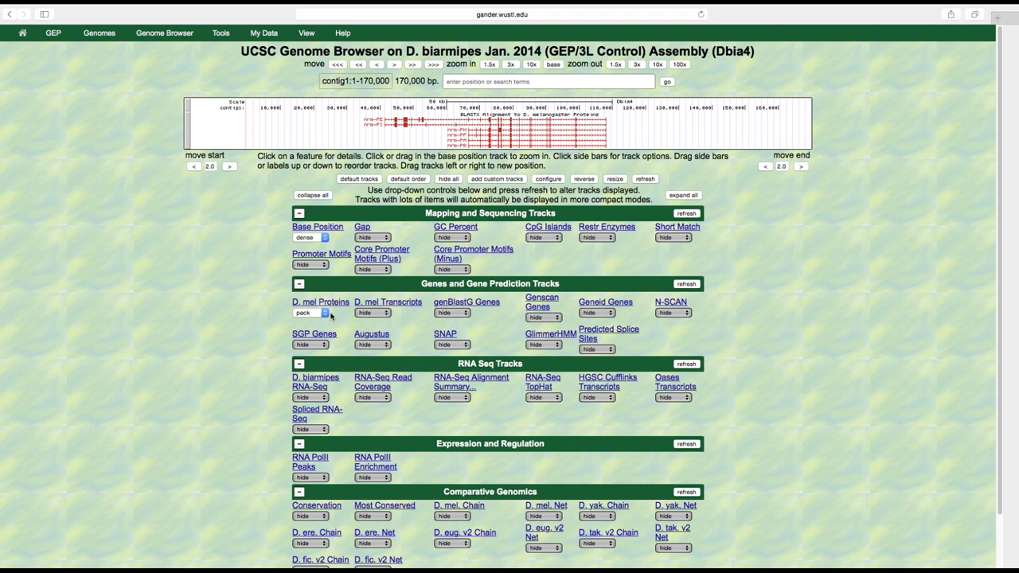
Change D. mel Proteins from pack to squish and refresh the image.
click(325, 314)
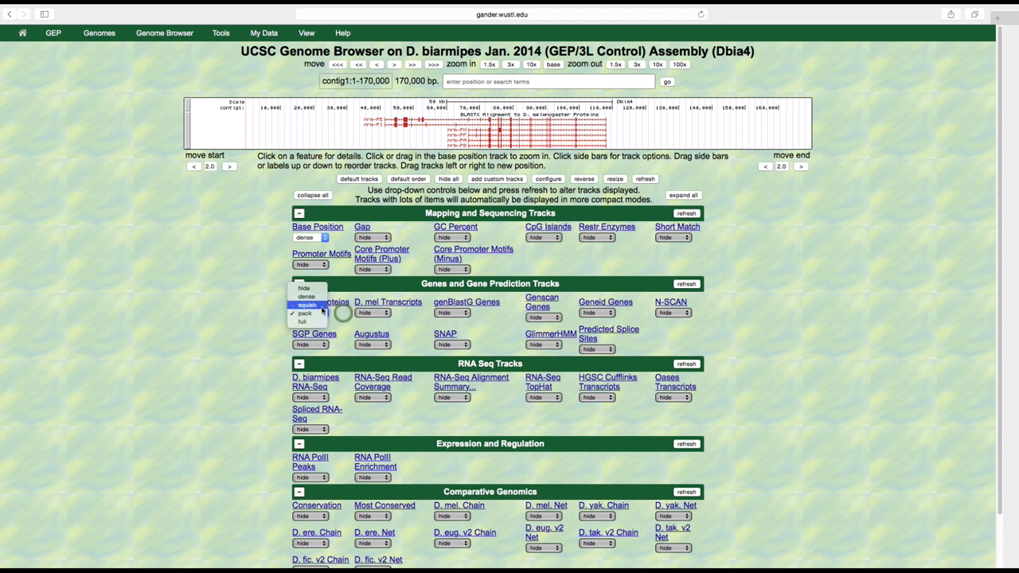
click(323, 305)
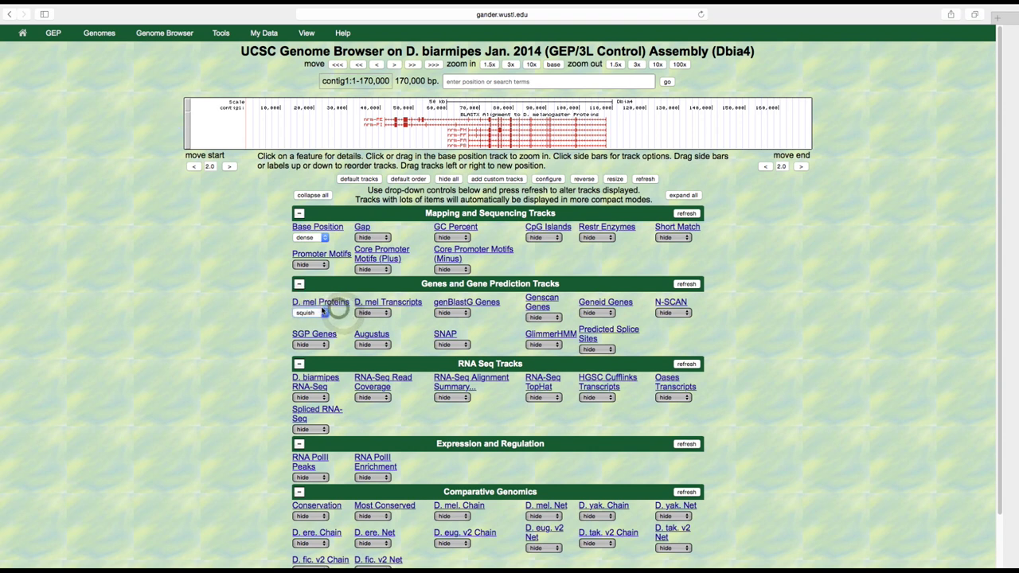
click(685, 284)
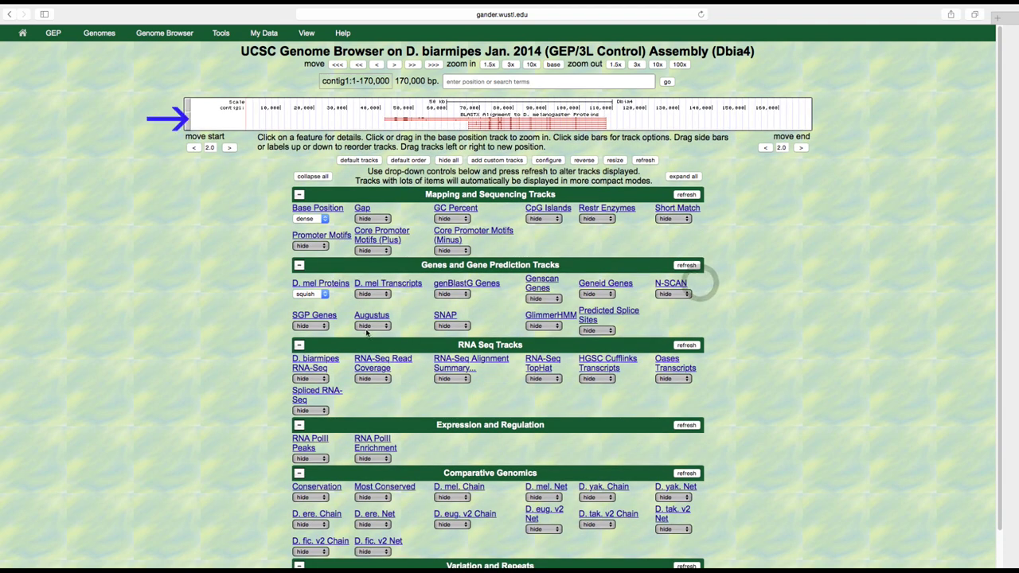